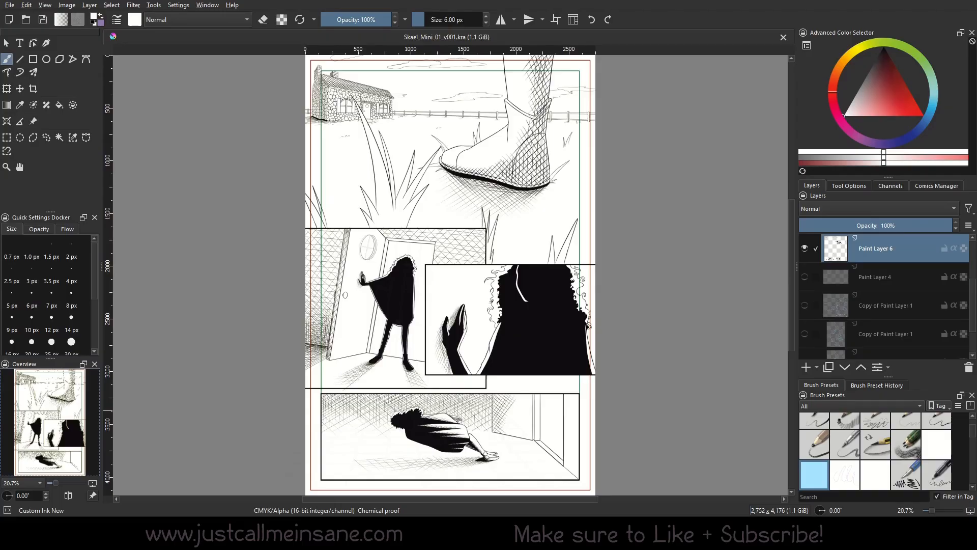
- Activate the Assistant Tool and show its tool options
left_click(7, 121)
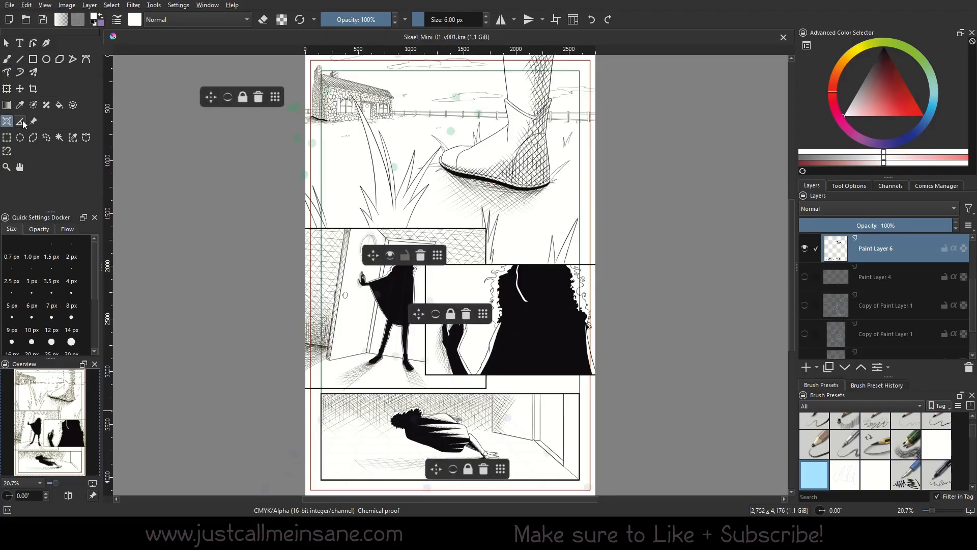
left_click(847, 185)
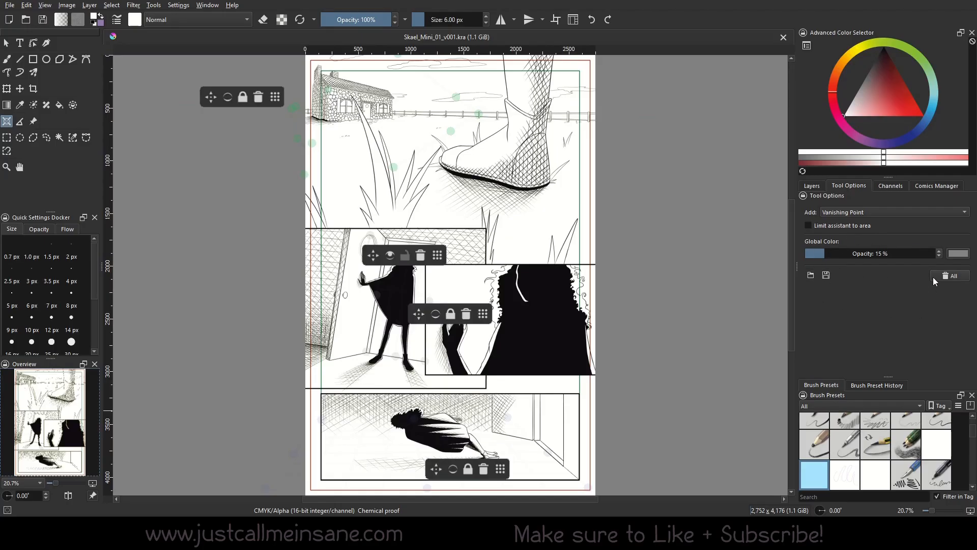
left_click_drag(654, 322, 651, 306)
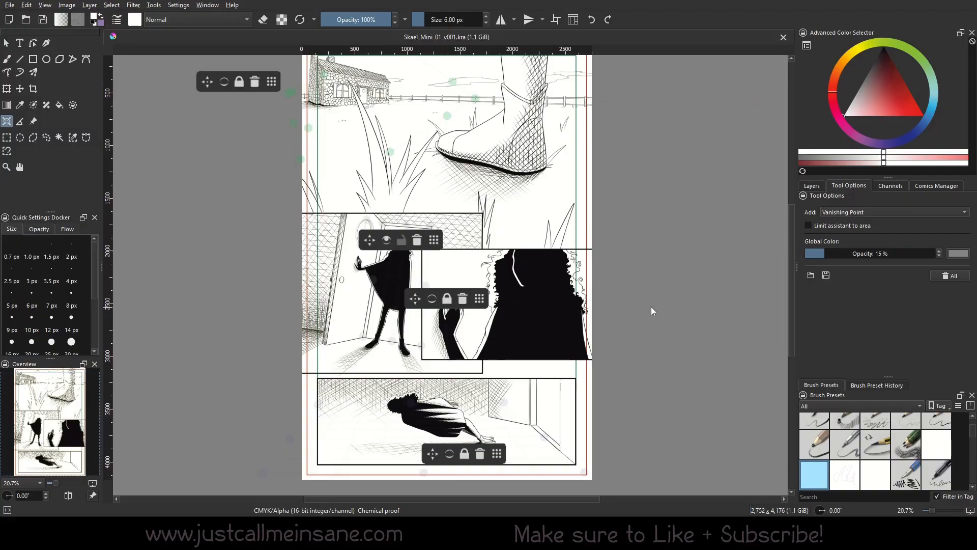
- Try deleting all assistants from the page, undo the deletion, and reposition the bottom panel's assistant controls
left_click(944, 275)
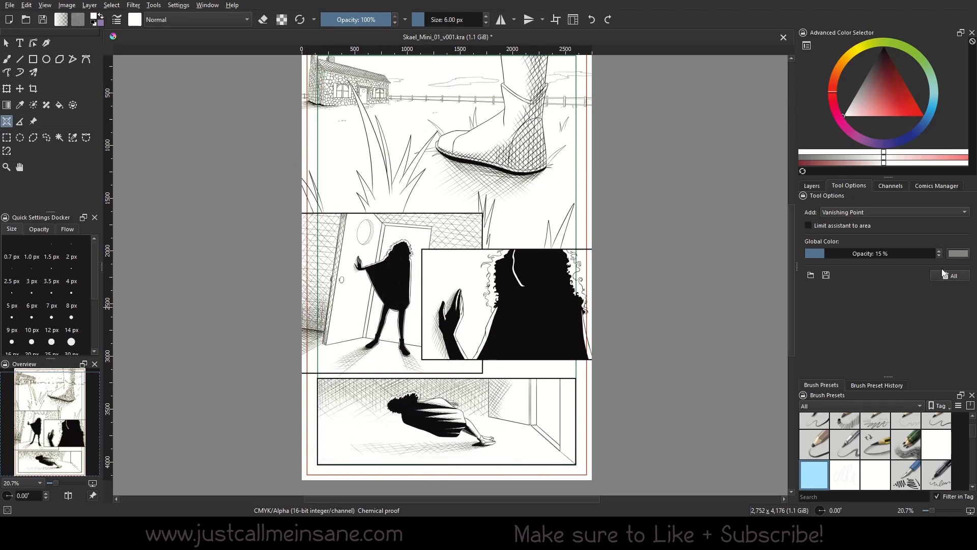
key("ctrl+z")
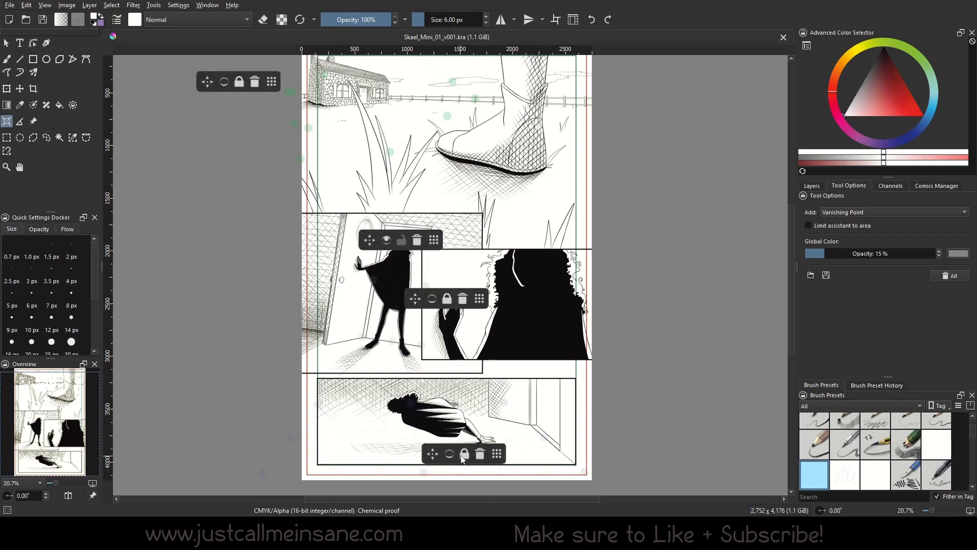
left_click(426, 448)
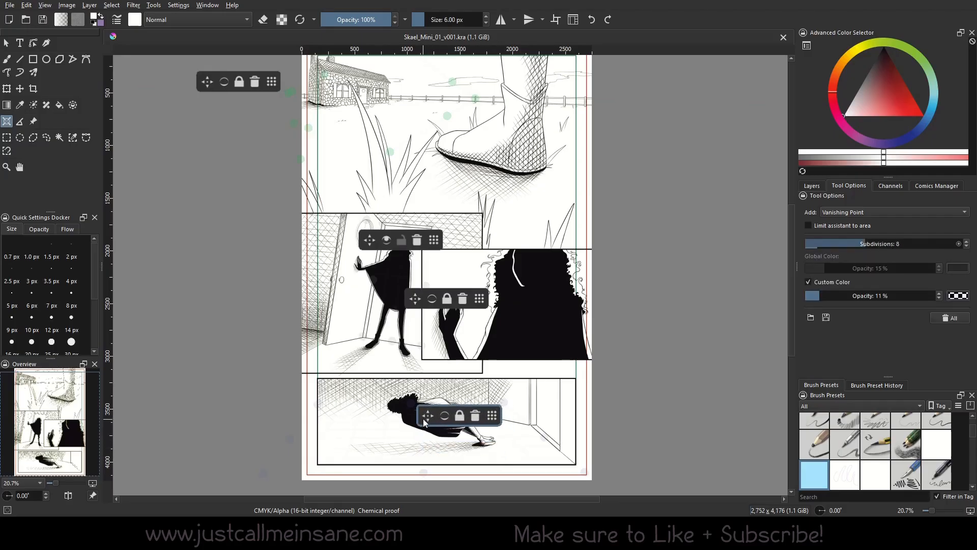
left_click(936, 319)
key("ctrl+z")
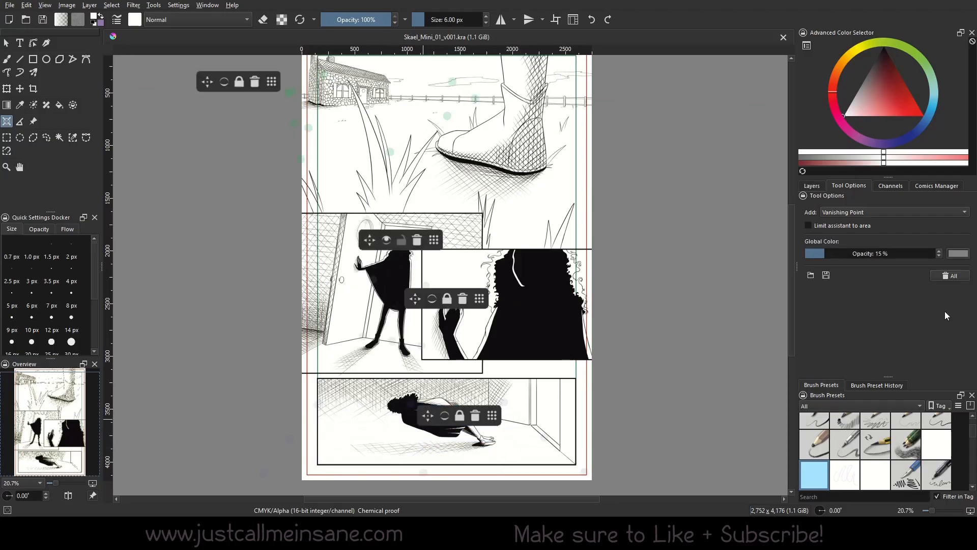
left_click(496, 296)
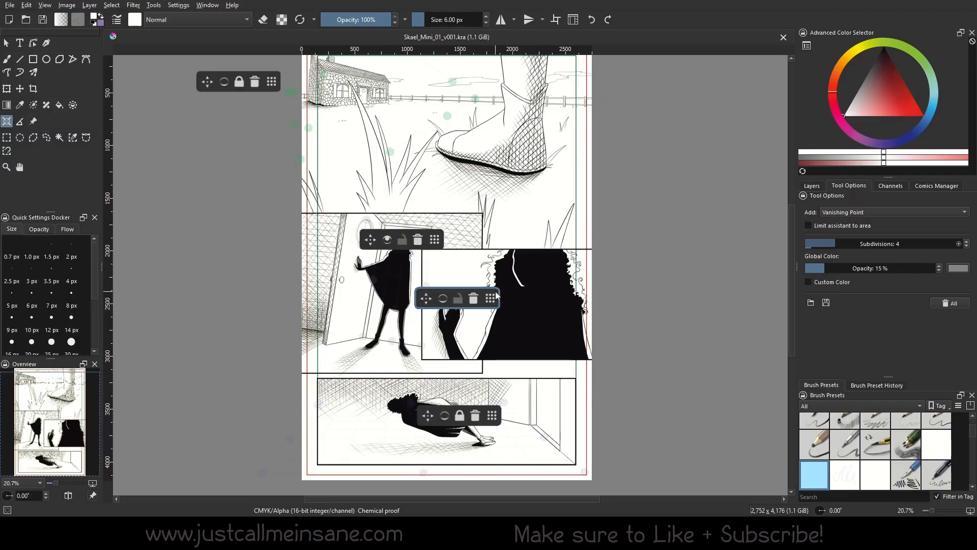
left_click(826, 303)
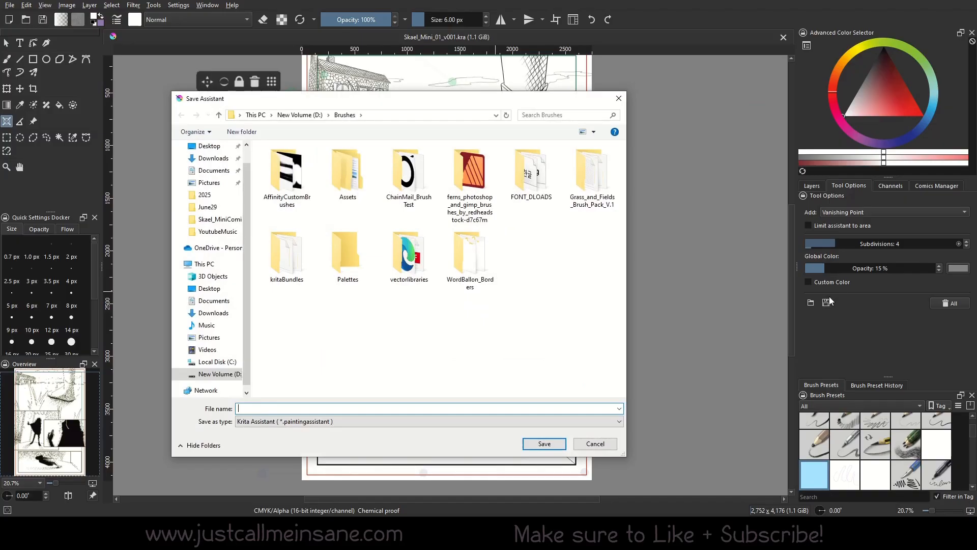
left_click(601, 444)
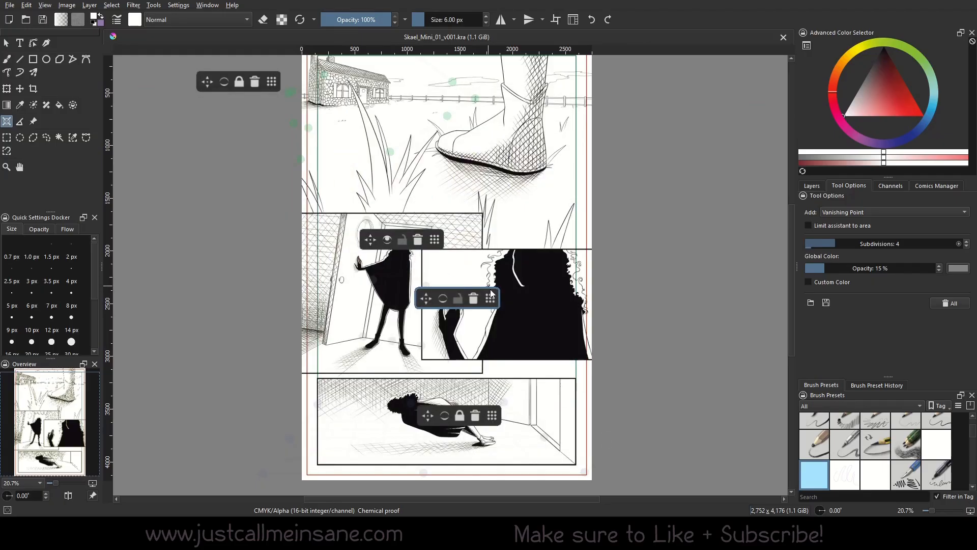
- Save the page's assistants to the Brushes folder as AssistantToolSet01
left_click_drag(489, 292, 492, 299)
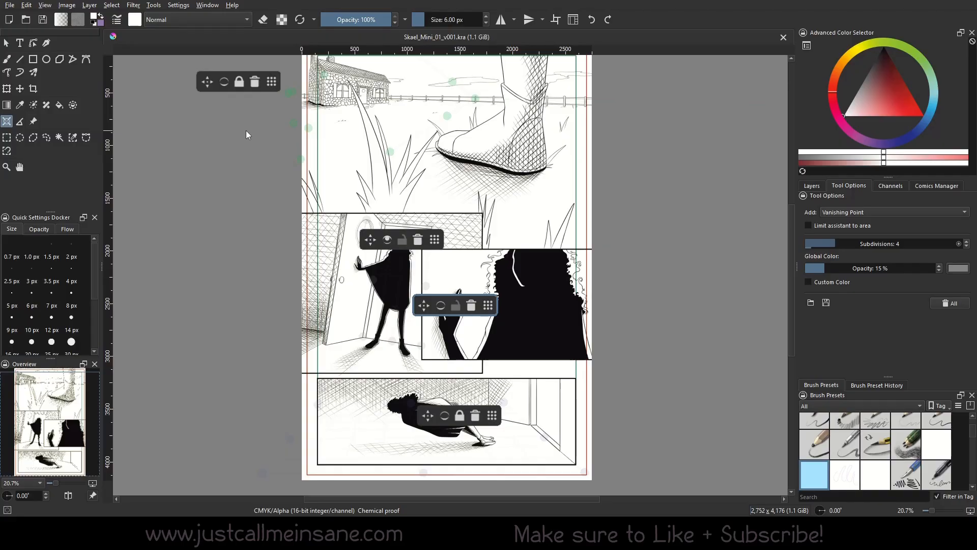
left_click(826, 302)
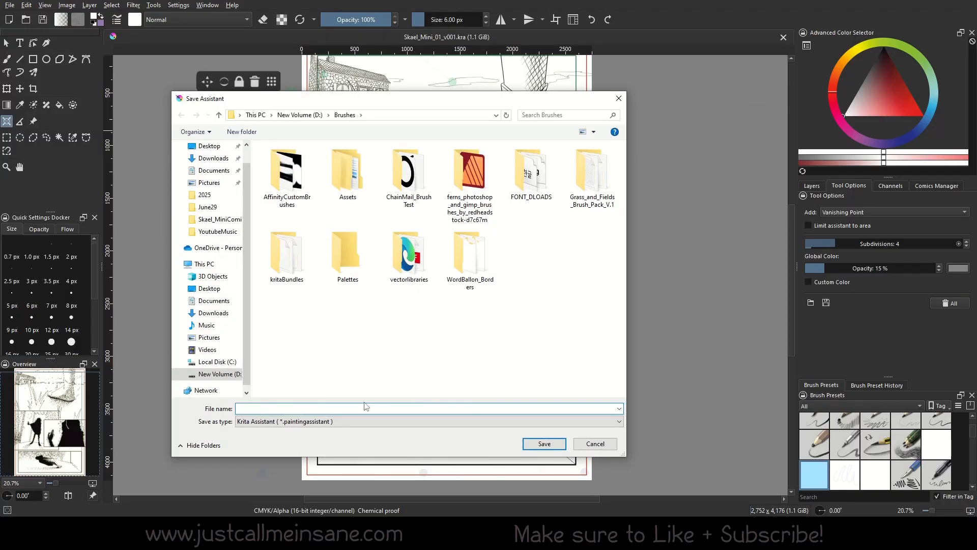
type("AssistantToolSet01")
left_click(554, 447)
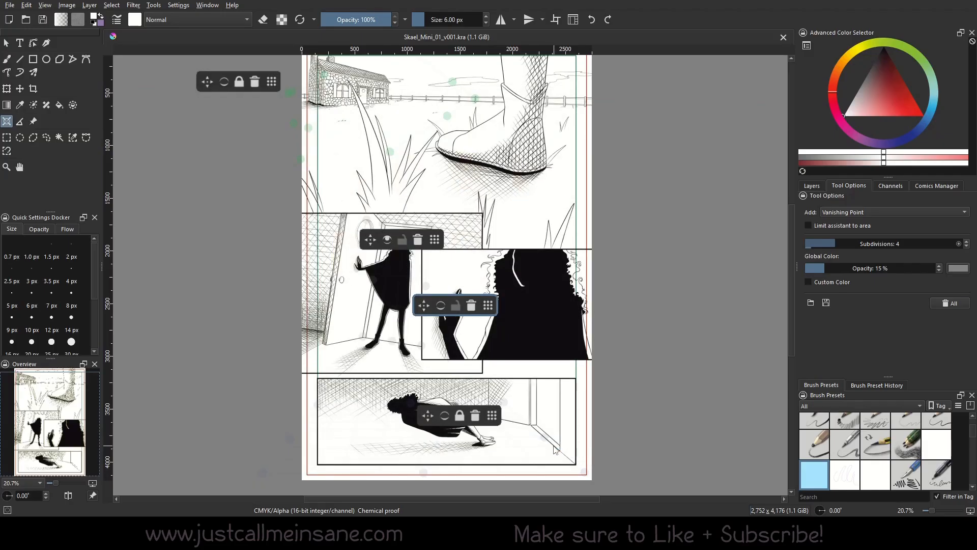
- Delete all assistants from the page and load the saved AssistantToolSet01.paintingassistant file
left_click(949, 303)
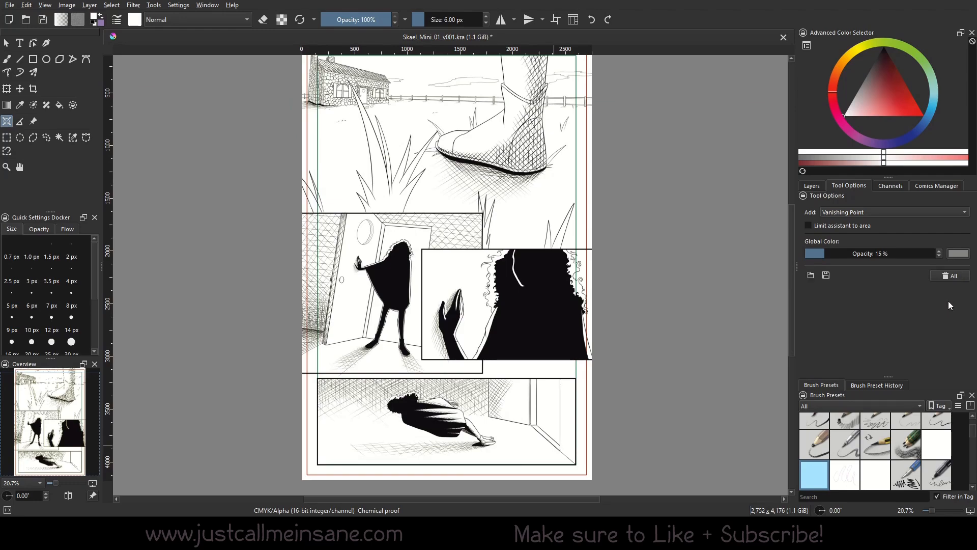
left_click(811, 275)
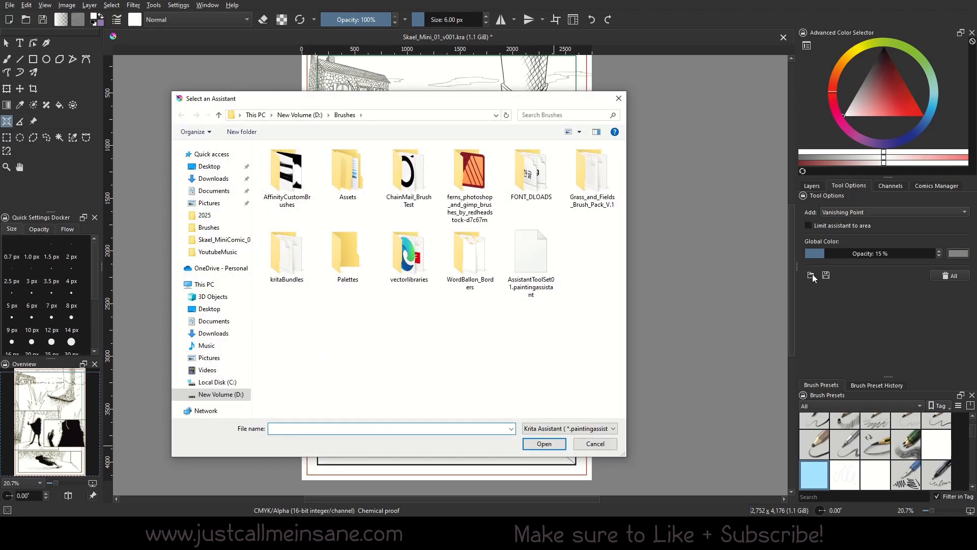
left_click(547, 288)
left_click(554, 444)
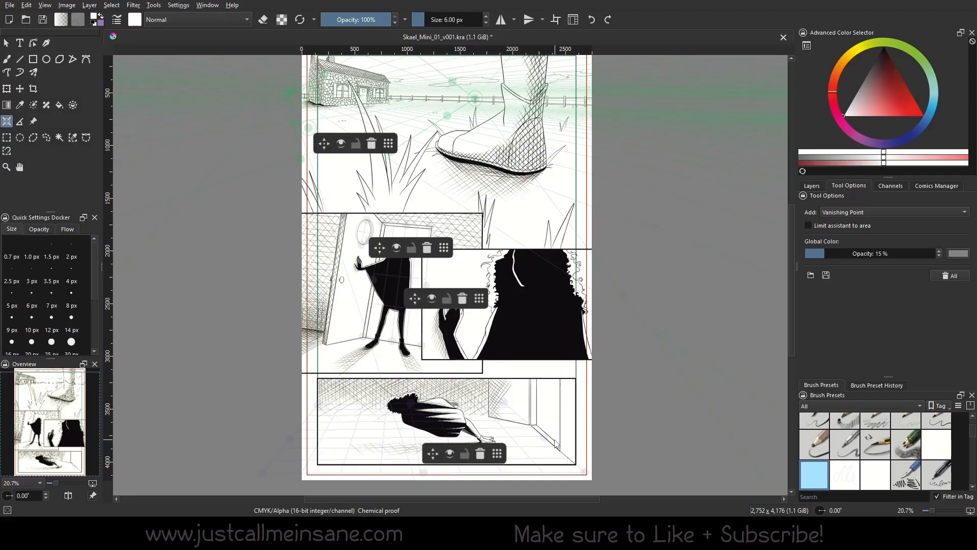
- Lock the assistants of the bottom panel, the hand close-up panel and the doorway panel
left_click(464, 453)
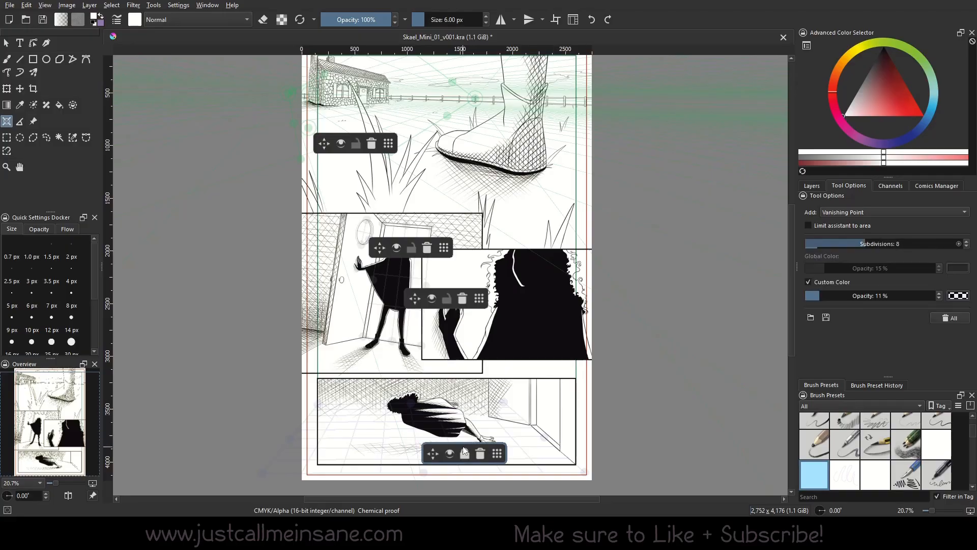
left_click(446, 298)
left_click(411, 247)
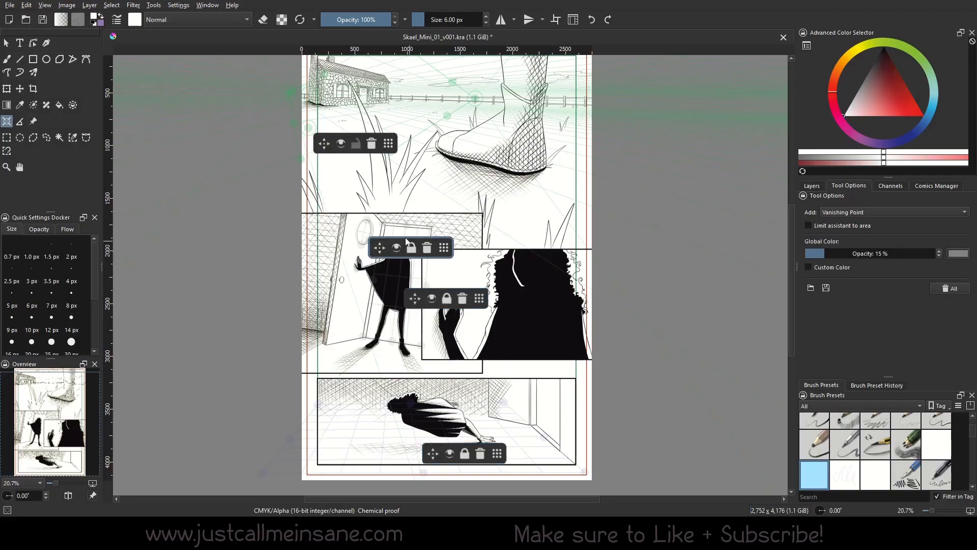
- Try locking the top panel's perspective assistant, and toggle its guide lines off and on
left_click(349, 144)
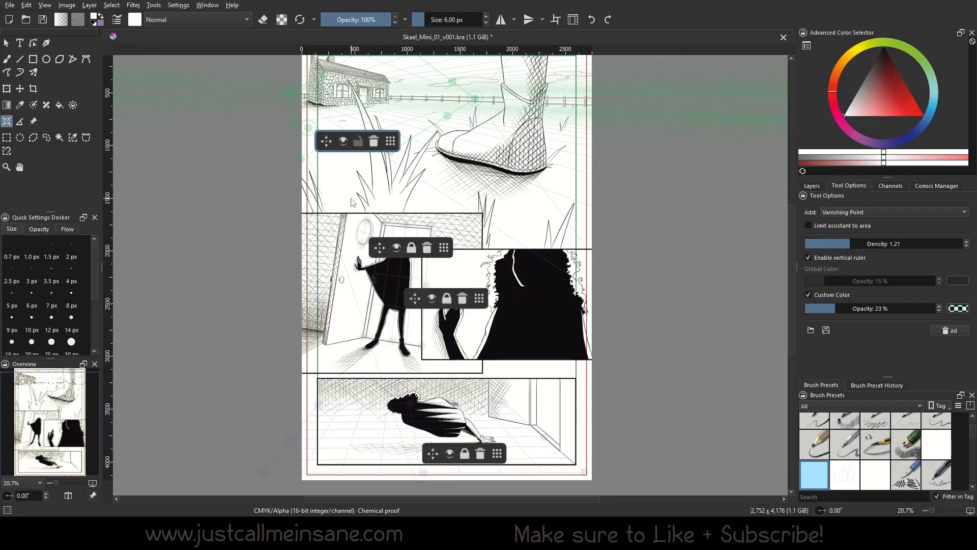
left_click(360, 142)
left_click(360, 143)
left_click(344, 140)
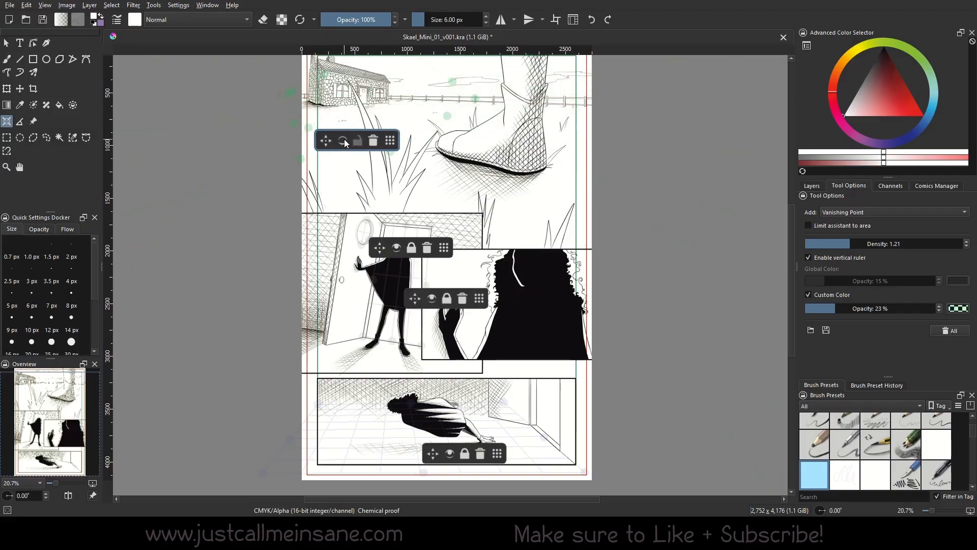
left_click(343, 139)
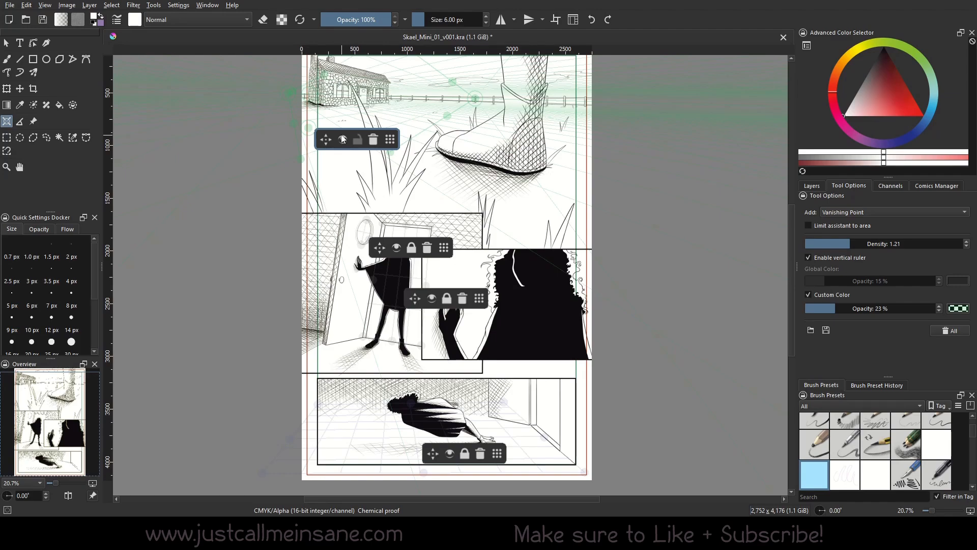
- Place a vanishing point assistant beside the page and delete it
left_click(697, 322)
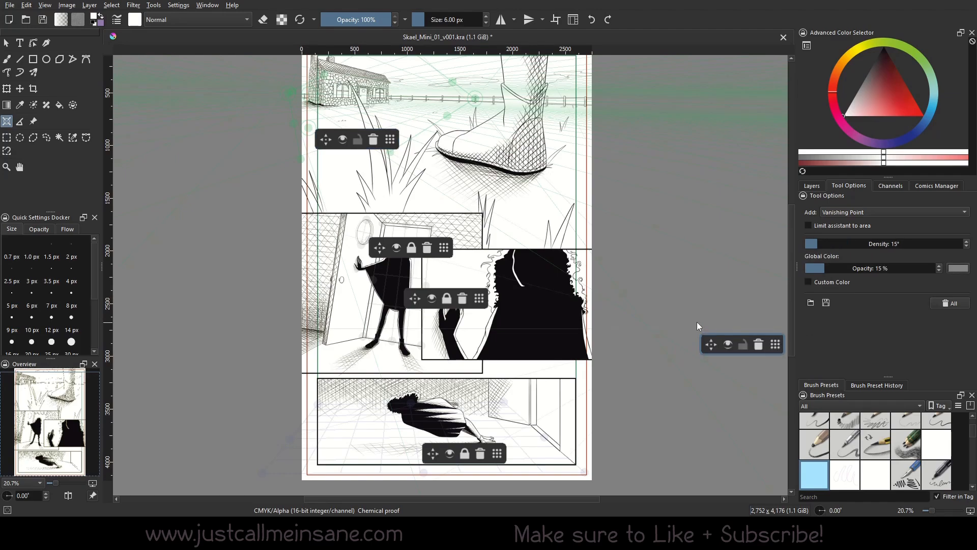
left_click(759, 345)
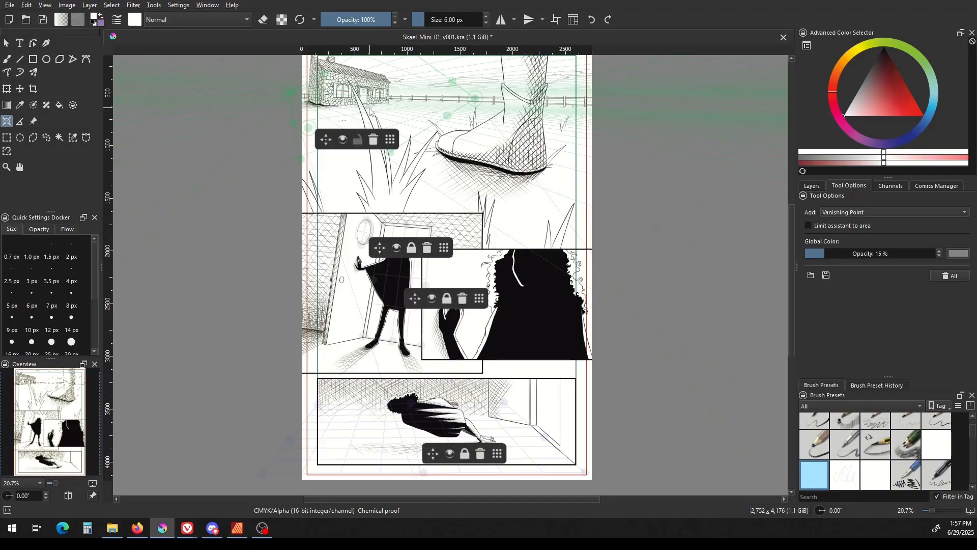
- Examine the assistant types that can be added, keeping Vanishing Point selected
left_click_drag(696, 285, 697, 326)
left_click_drag(672, 377, 663, 349)
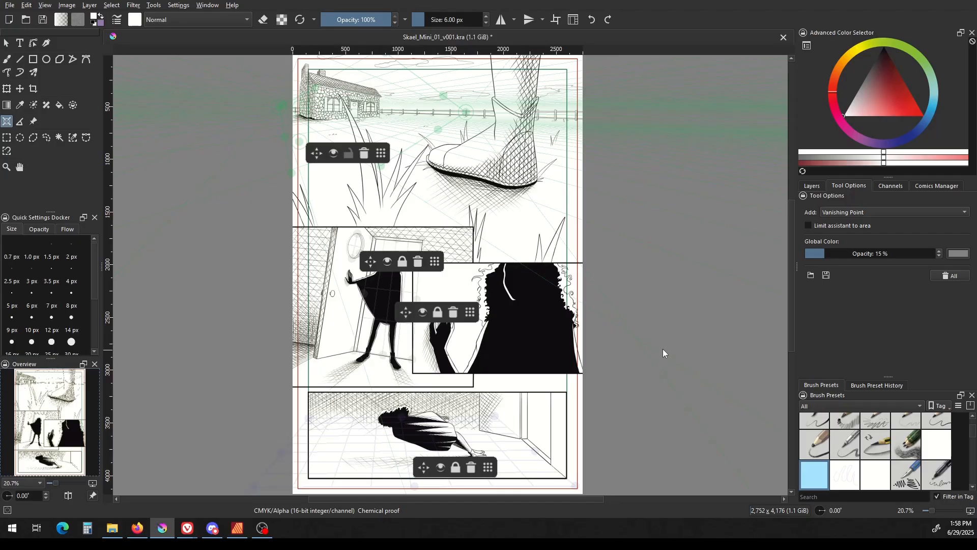
left_click(917, 208)
left_click(871, 303)
left_click(849, 213)
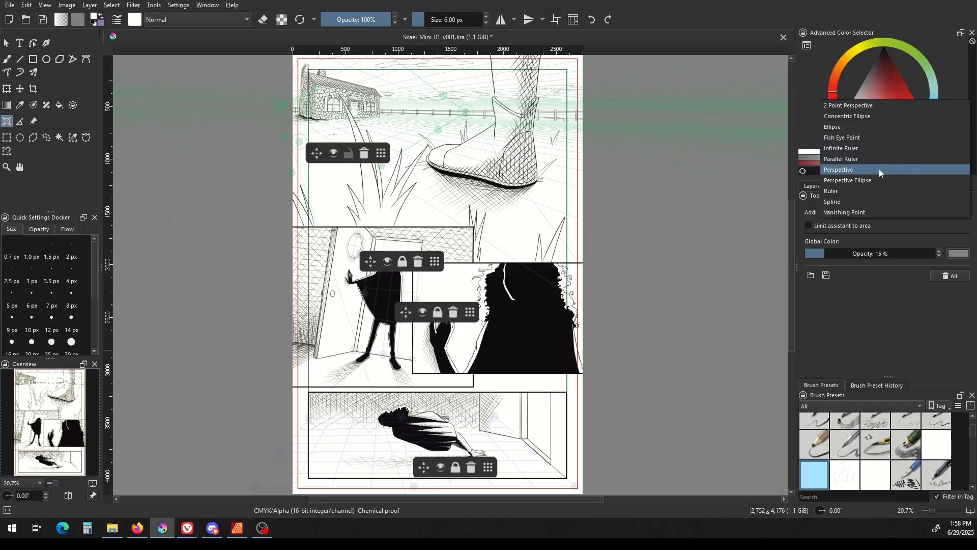
left_click(867, 307)
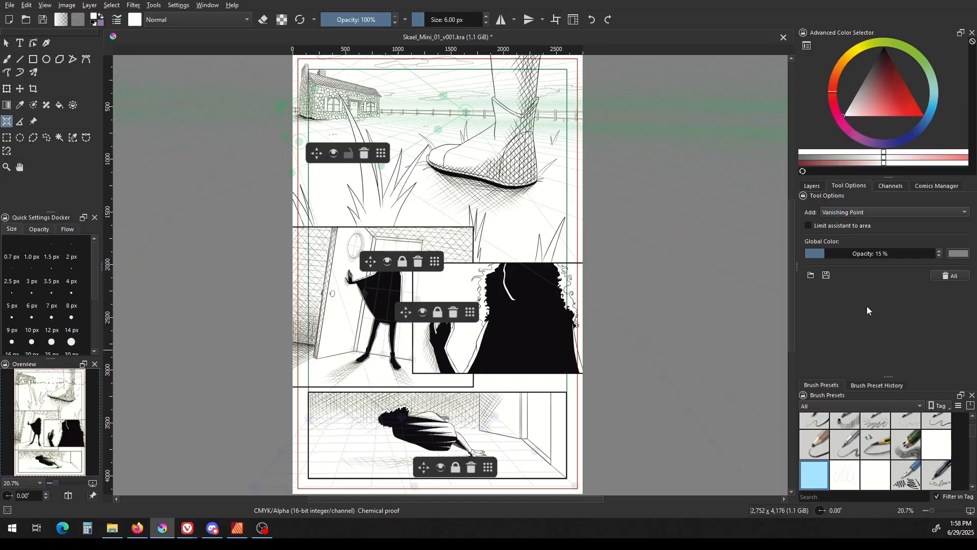